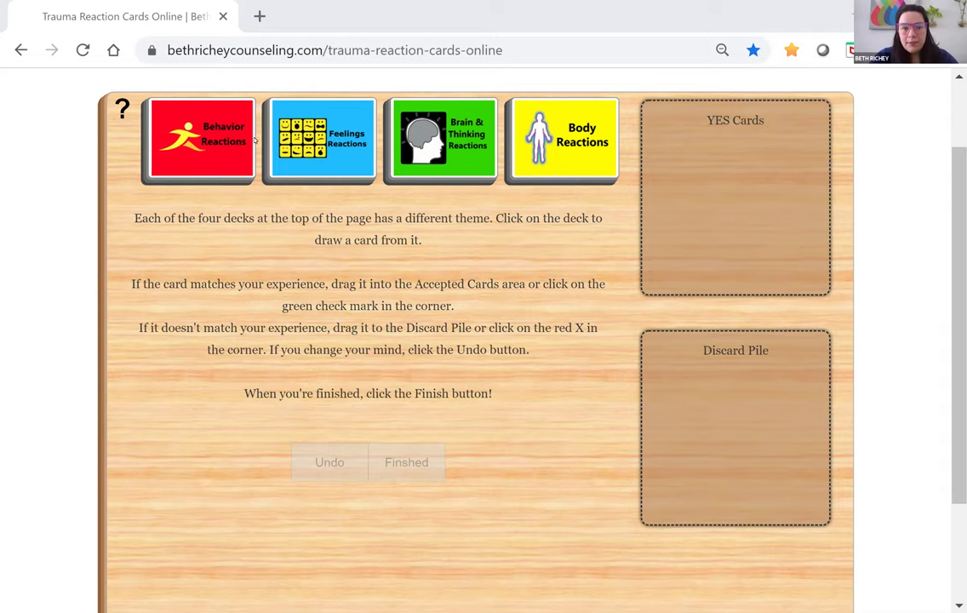
# Step: Draw a Feelings Reactions card and try accepting, then discarding, Angry, undoing each
pyautogui.click(325, 150)
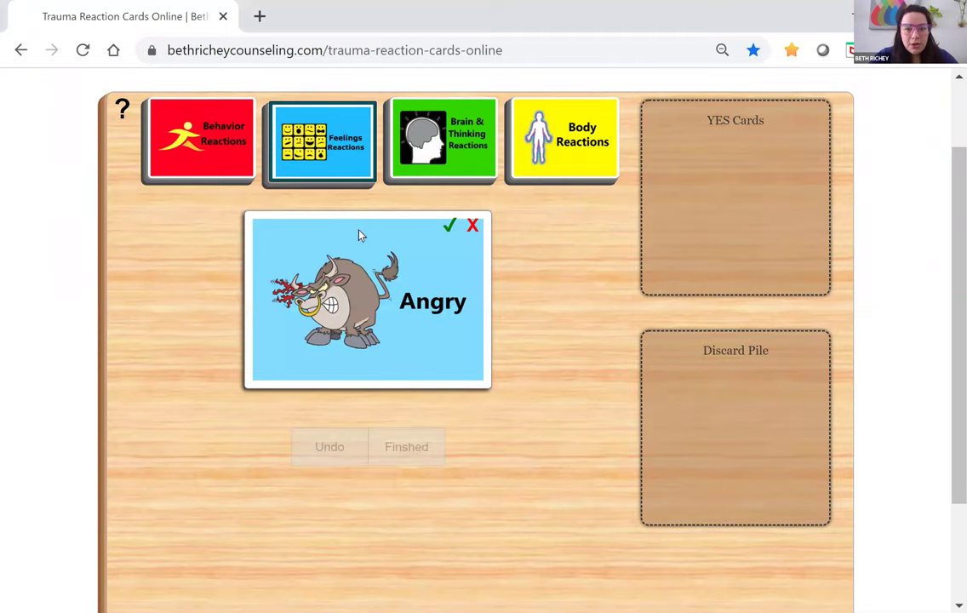
pyautogui.moveTo(406, 319); pyautogui.dragTo(789, 467)
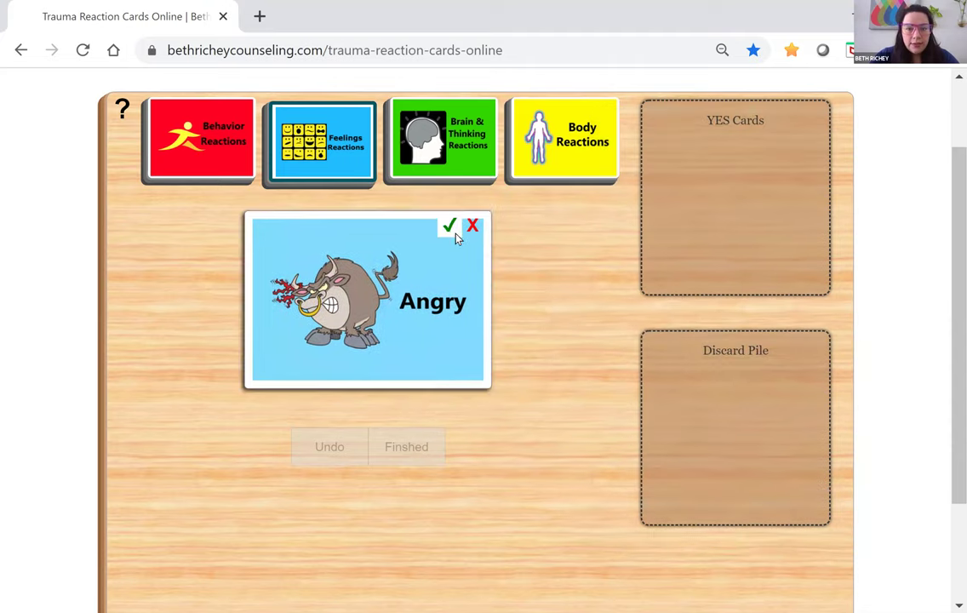
pyautogui.click(452, 228)
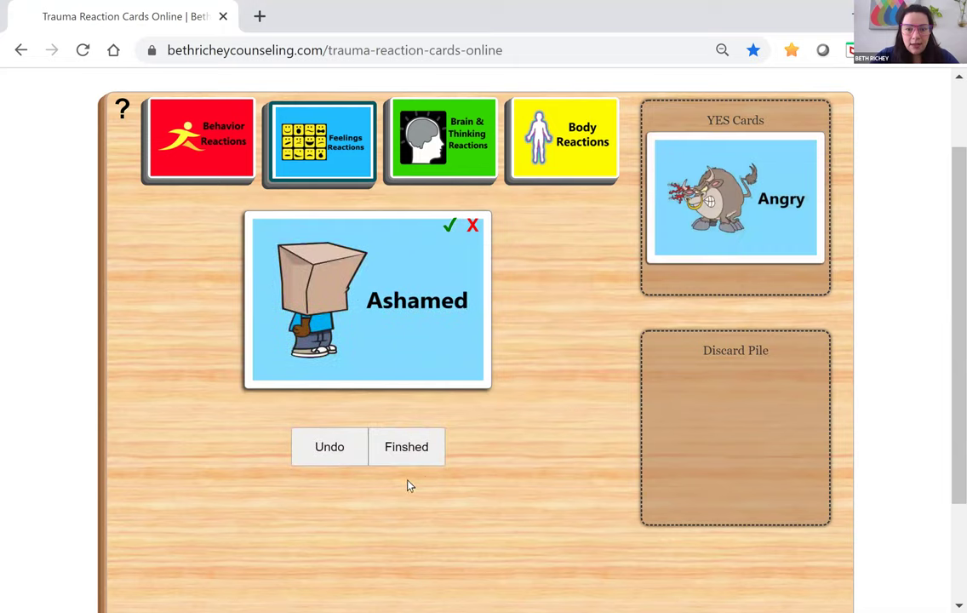
pyautogui.click(334, 453)
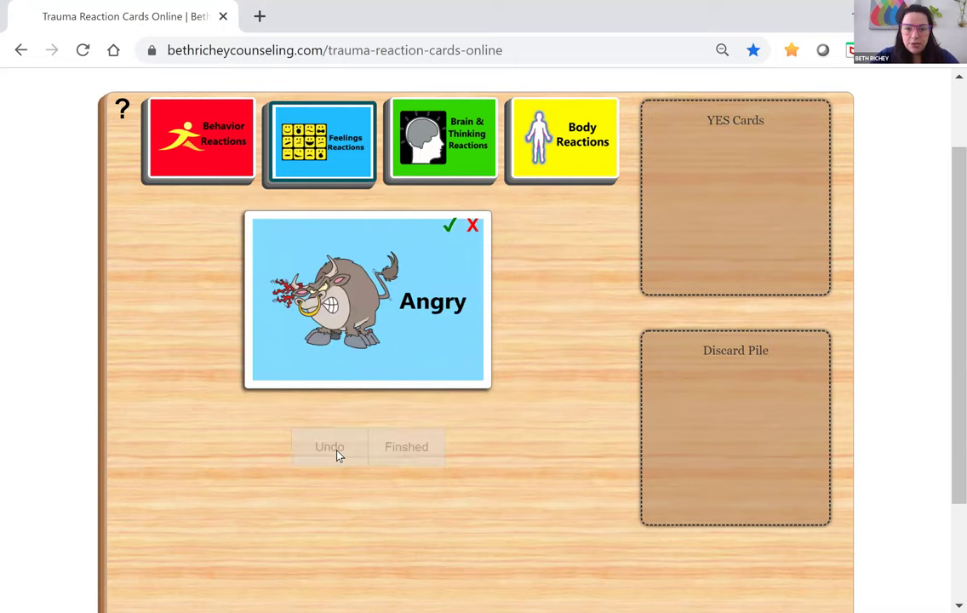
pyautogui.click(473, 226)
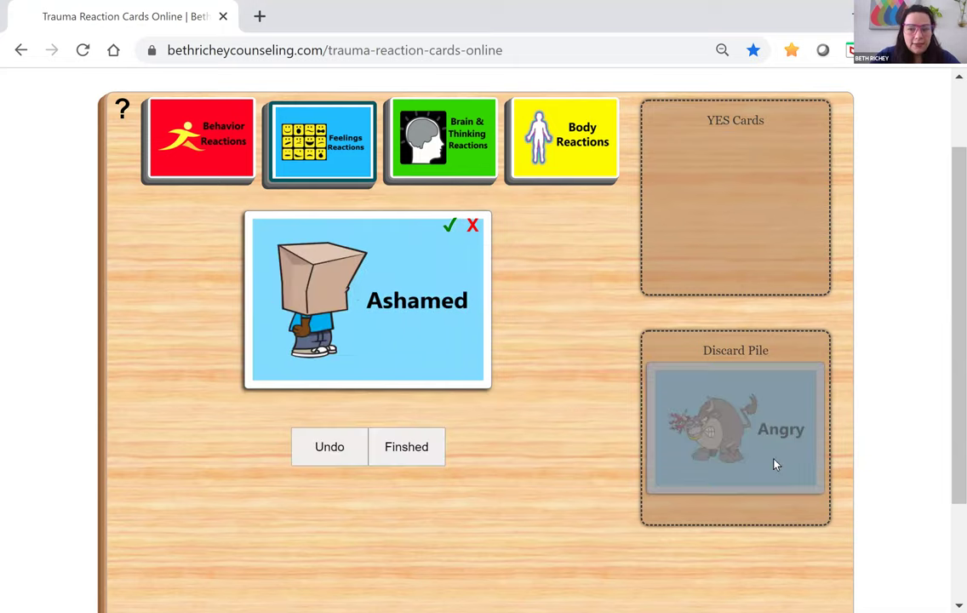
pyautogui.click(348, 452)
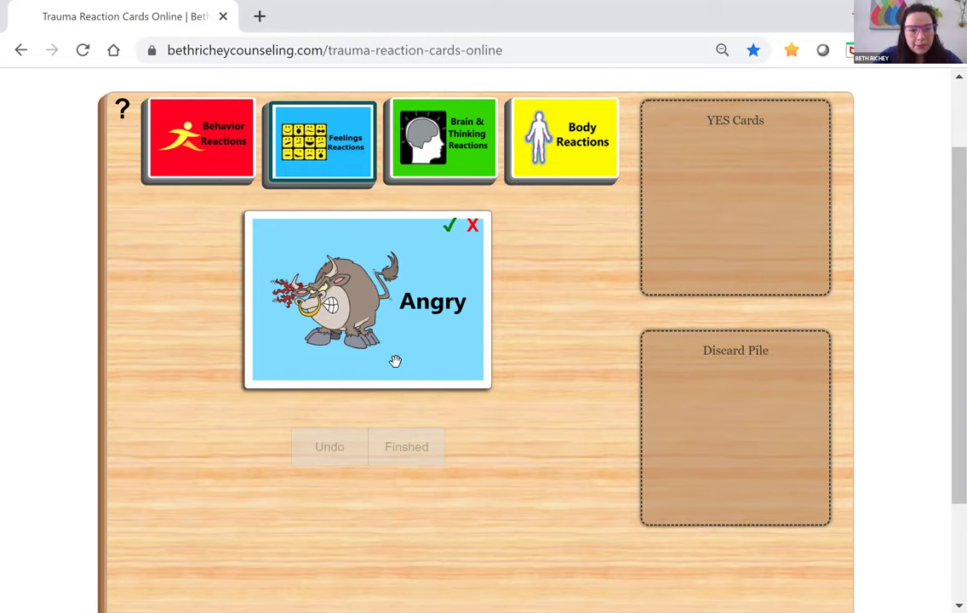
# Step: Put Angry, Betrayed and Depressed into YES Cards and Ashamed into the Discard Pile
pyautogui.moveTo(483, 292); pyautogui.dragTo(755, 246)
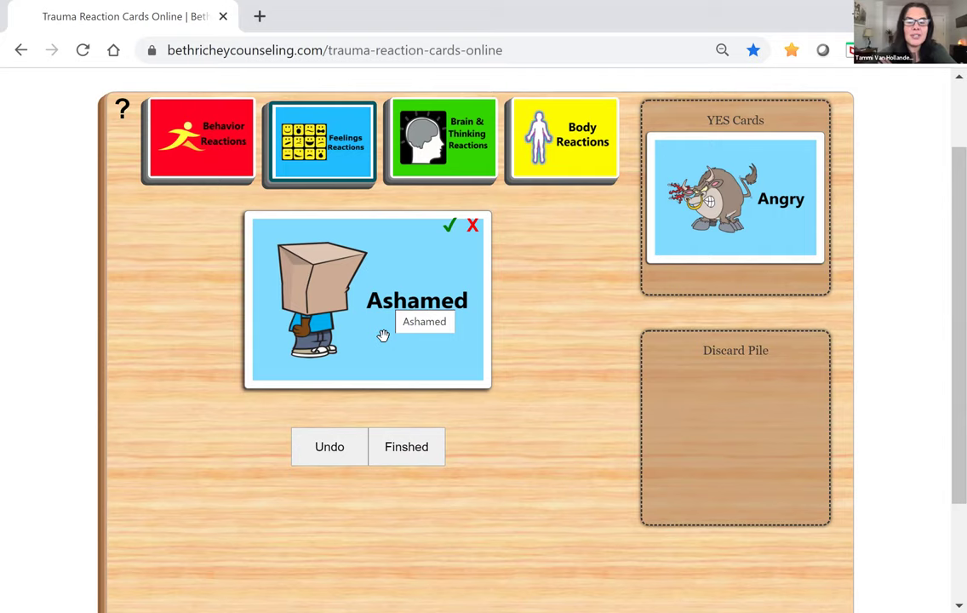
pyautogui.moveTo(424, 356); pyautogui.dragTo(783, 479)
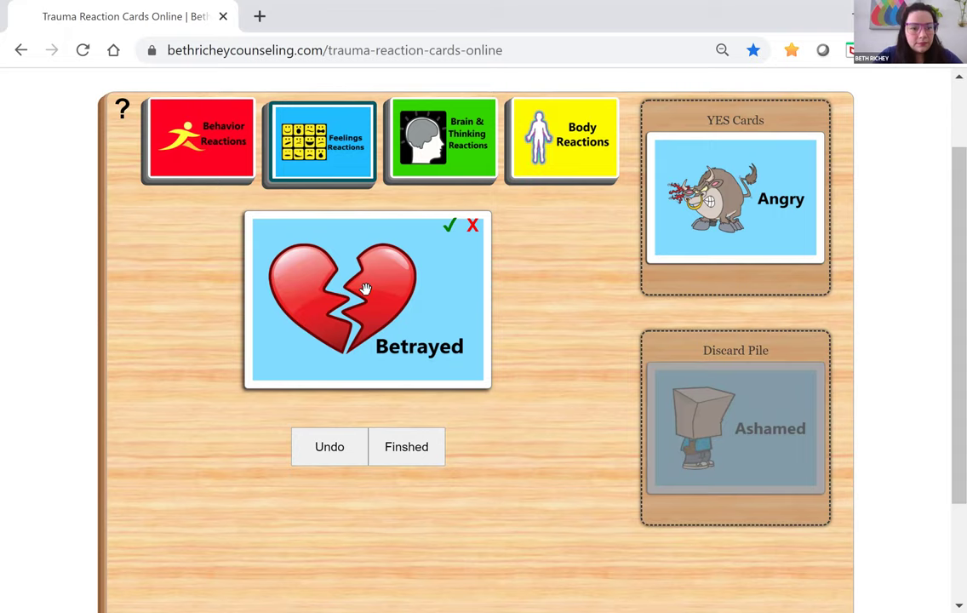
pyautogui.moveTo(364, 289); pyautogui.dragTo(741, 239)
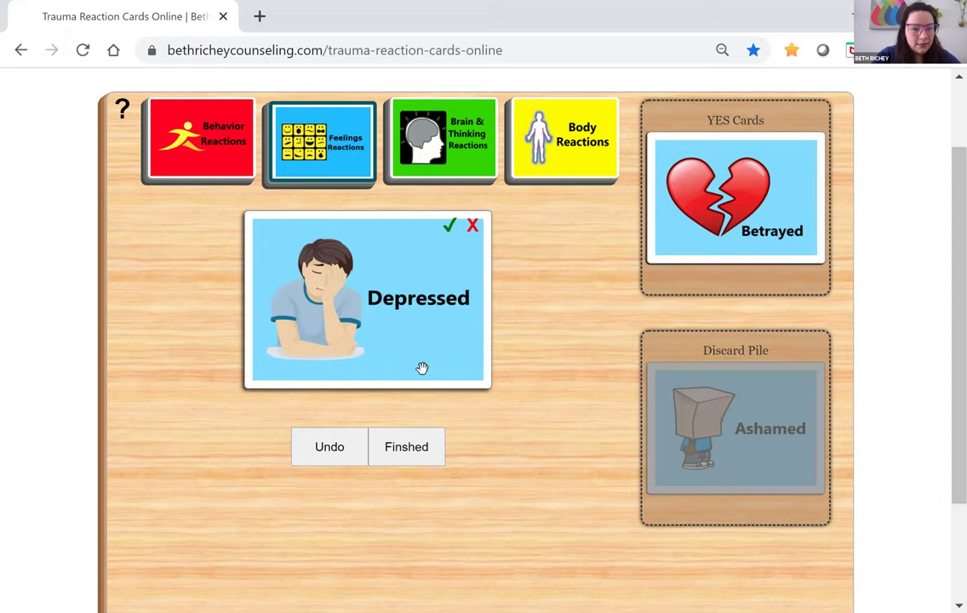
pyautogui.moveTo(423, 368); pyautogui.dragTo(762, 282)
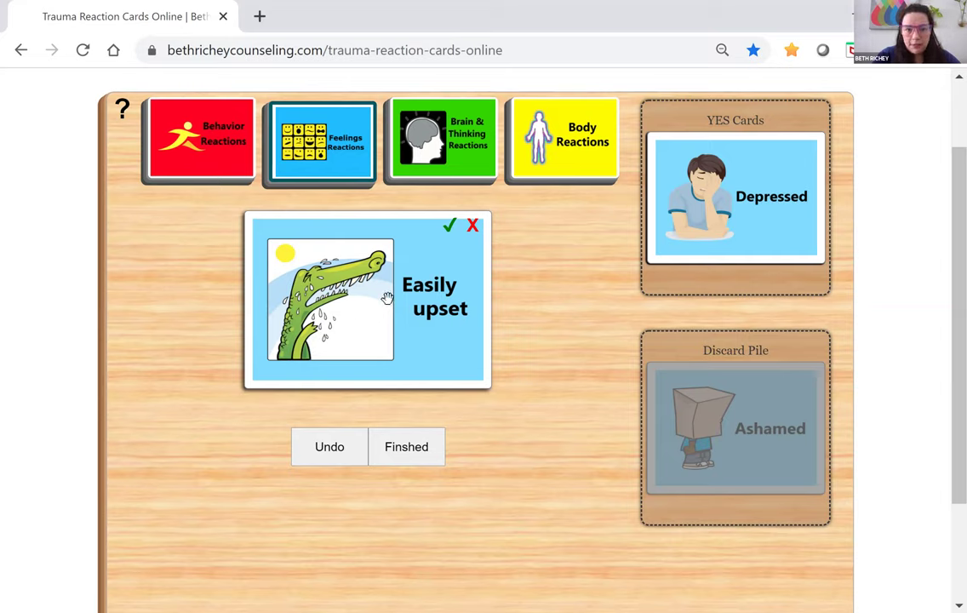
# Step: From Behavior Reactions, discard 'Acting younger' and put Arguing, Avoiding and Bathroom problems into YES
pyautogui.click(227, 161)
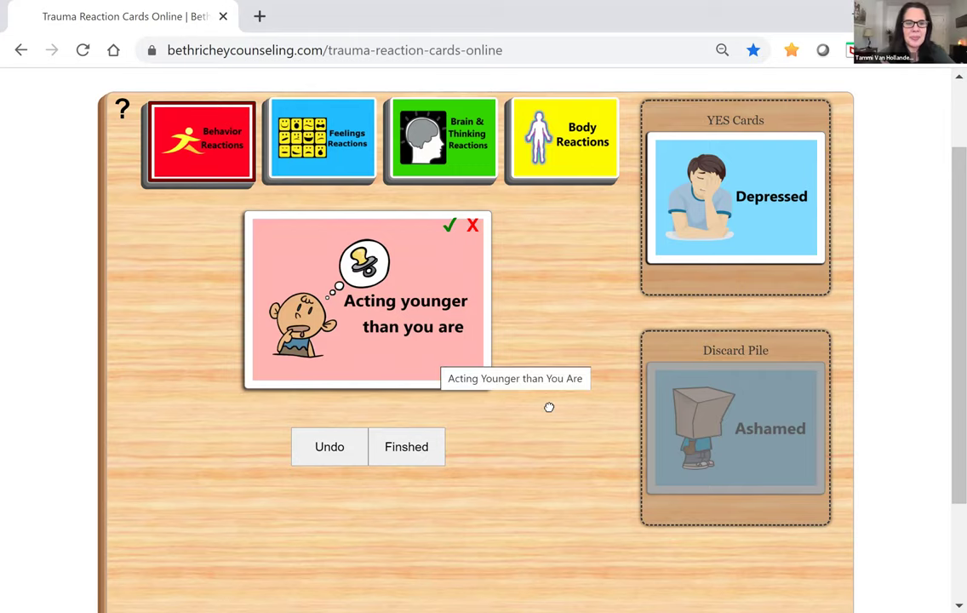
pyautogui.moveTo(549, 407); pyautogui.dragTo(681, 401)
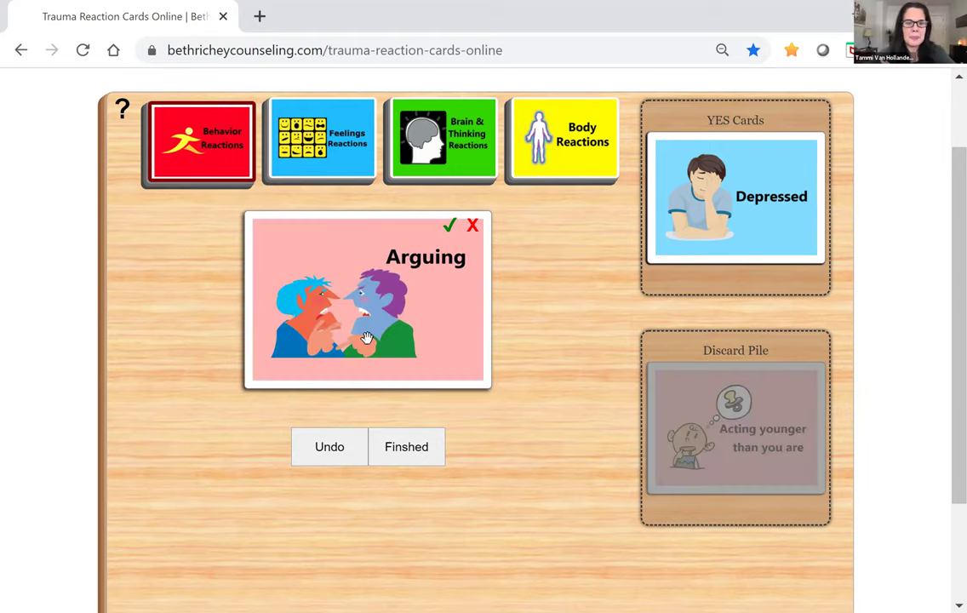
pyautogui.moveTo(367, 338); pyautogui.dragTo(695, 287)
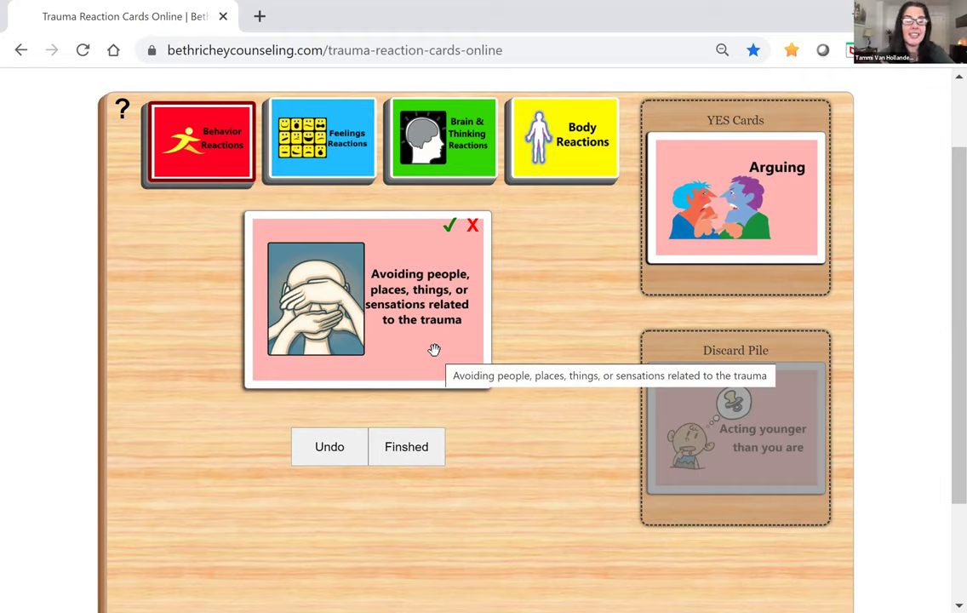
pyautogui.moveTo(435, 350); pyautogui.dragTo(732, 272)
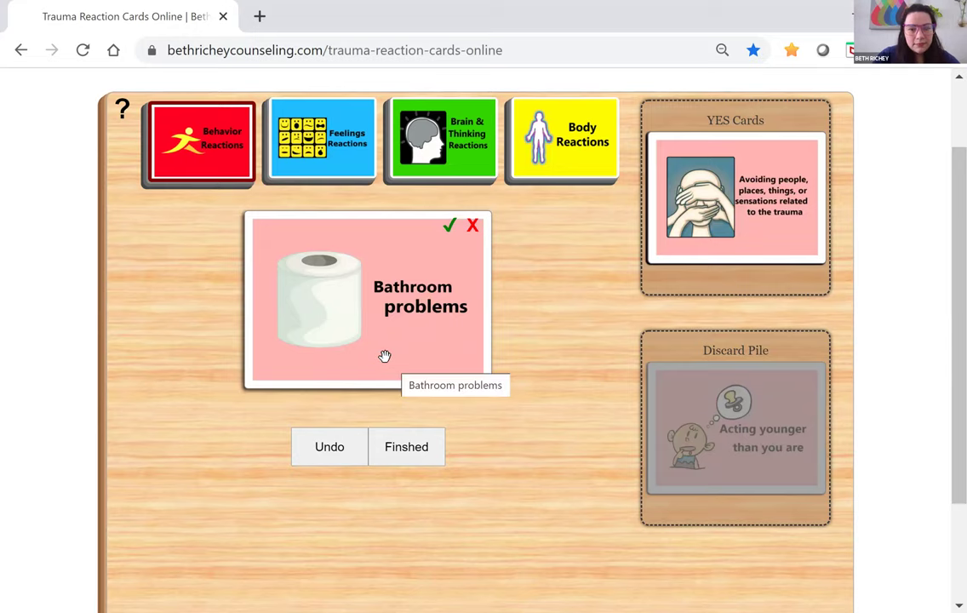
pyautogui.moveTo(395, 352); pyautogui.dragTo(762, 286)
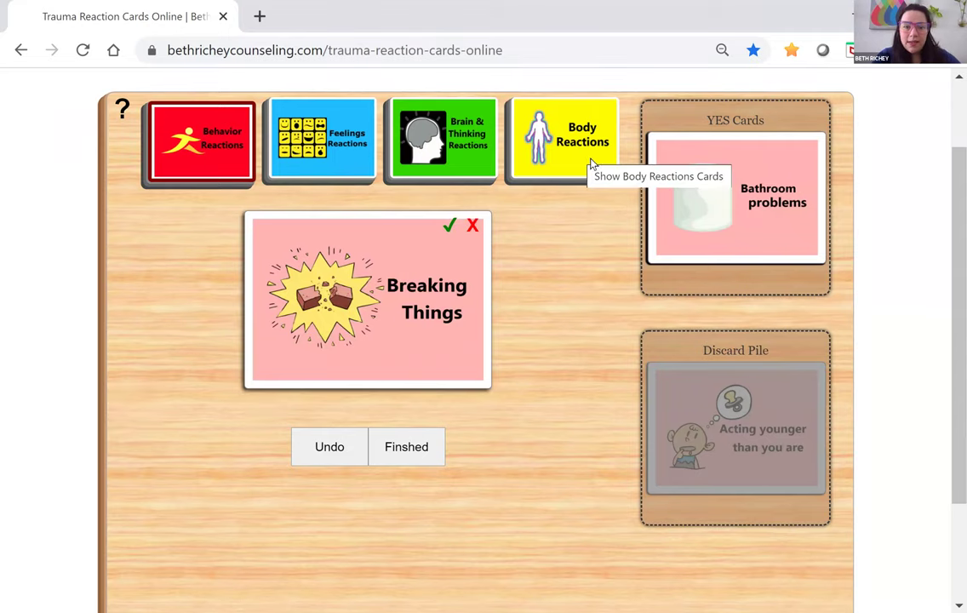
# Step: Add intrusive thoughts, safety of loved ones and Difficulty concentrating to YES; flashbacks card stays unplaced
pyautogui.click(439, 162)
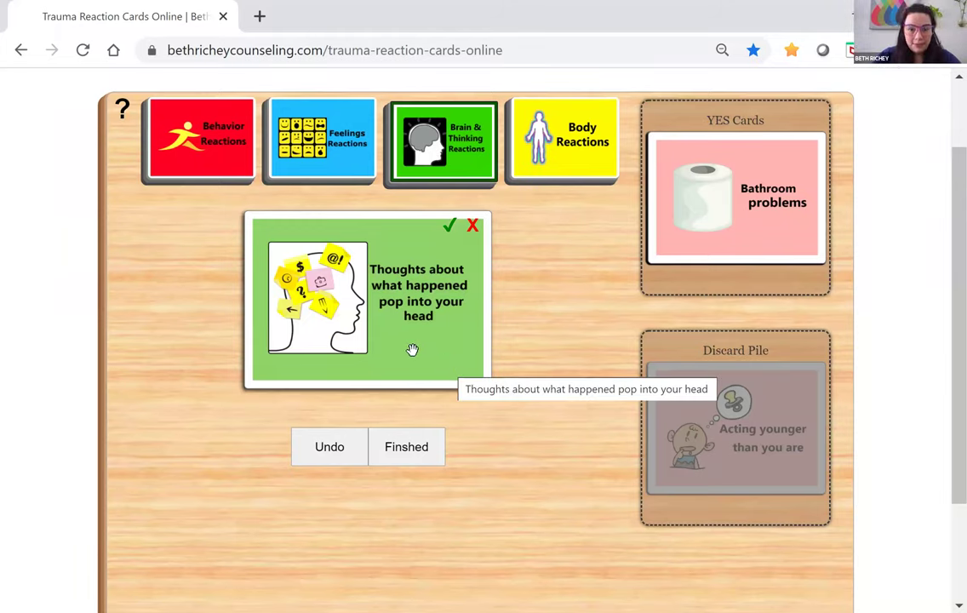
pyautogui.moveTo(412, 350); pyautogui.dragTo(764, 284)
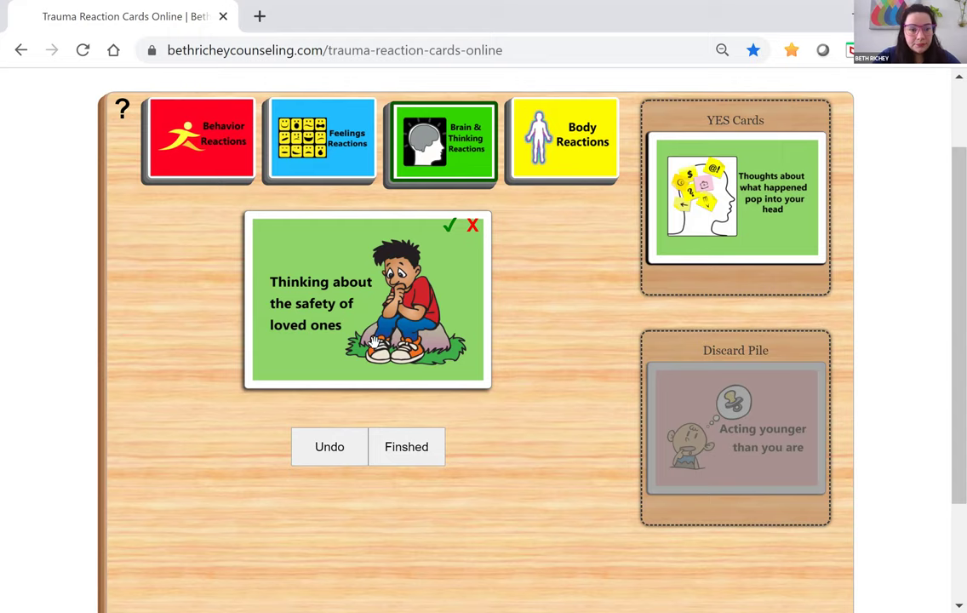
pyautogui.moveTo(332, 305); pyautogui.dragTo(720, 269)
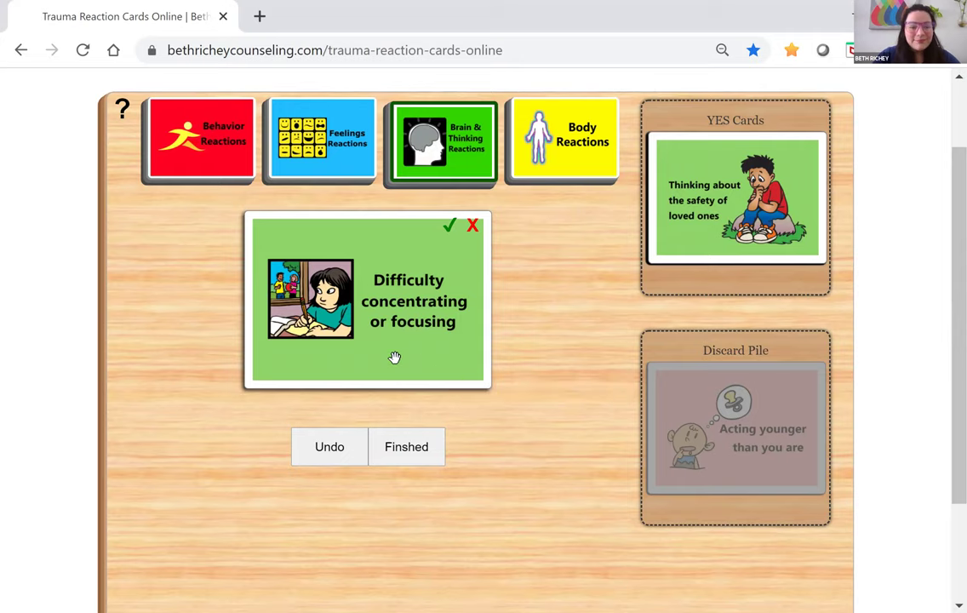
pyautogui.moveTo(393, 359); pyautogui.dragTo(777, 305)
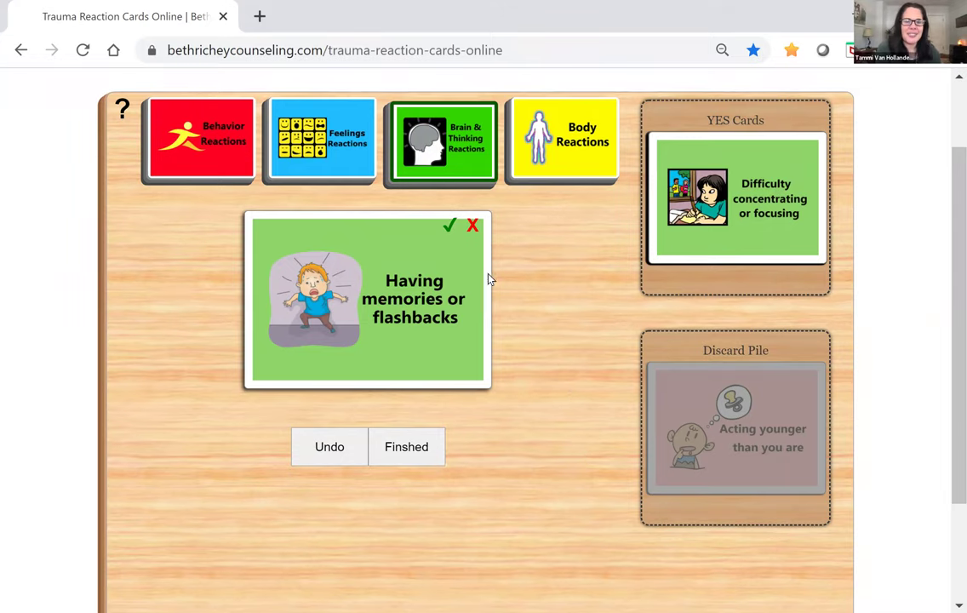
pyautogui.moveTo(371, 329); pyautogui.dragTo(681, 266)
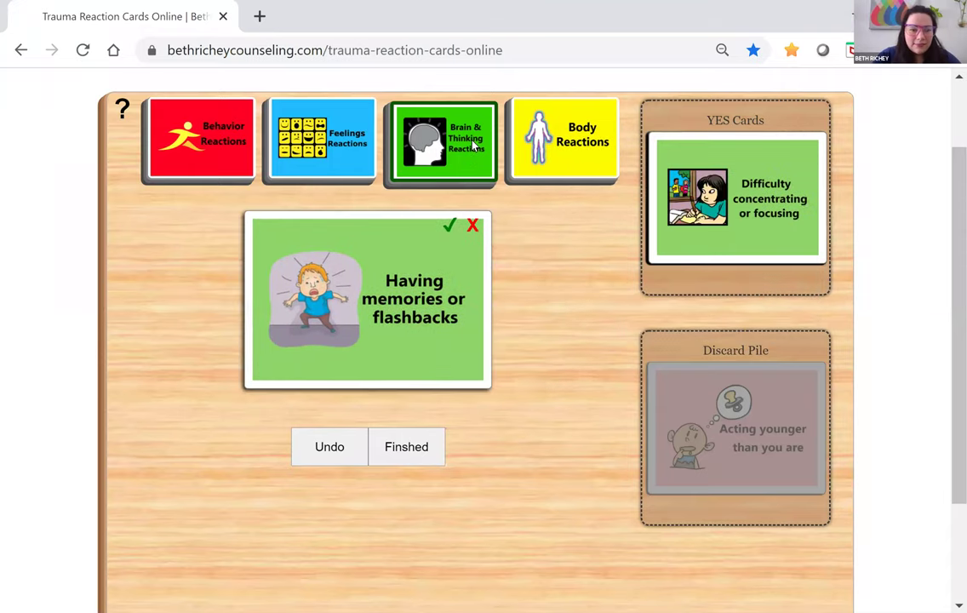
pyautogui.moveTo(399, 281); pyautogui.dragTo(367, 283)
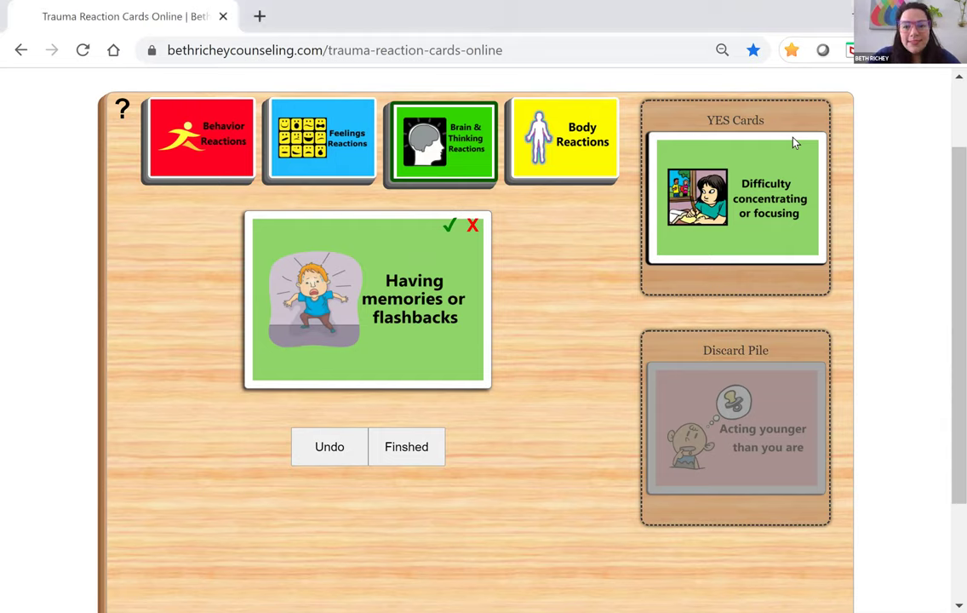
# Step: Sort Body cards: Headaches, Being on guard, Trouble with eating to YES; discard sleep, bellyache, breath cards
pyautogui.click(558, 146)
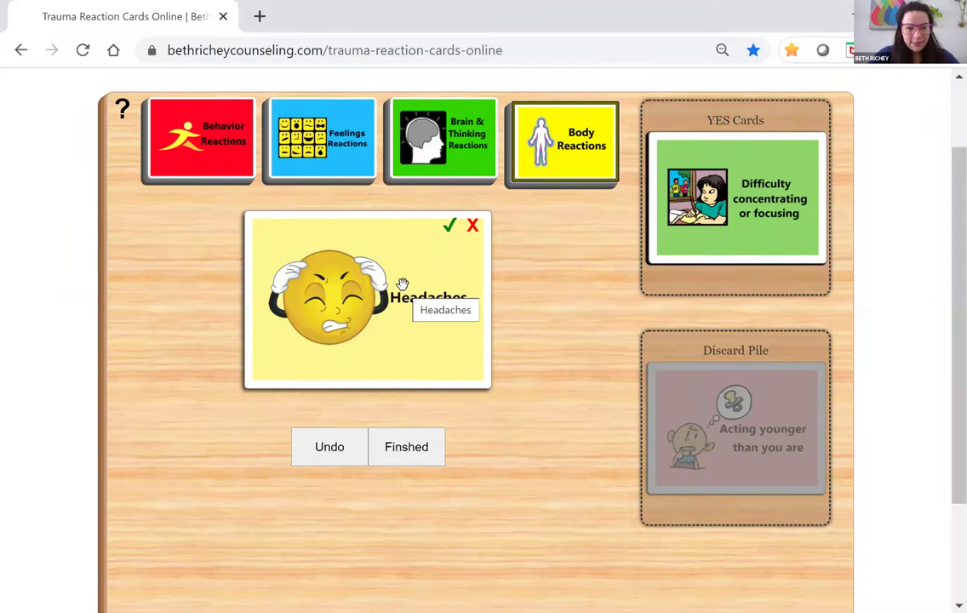
pyautogui.moveTo(402, 283); pyautogui.dragTo(775, 217)
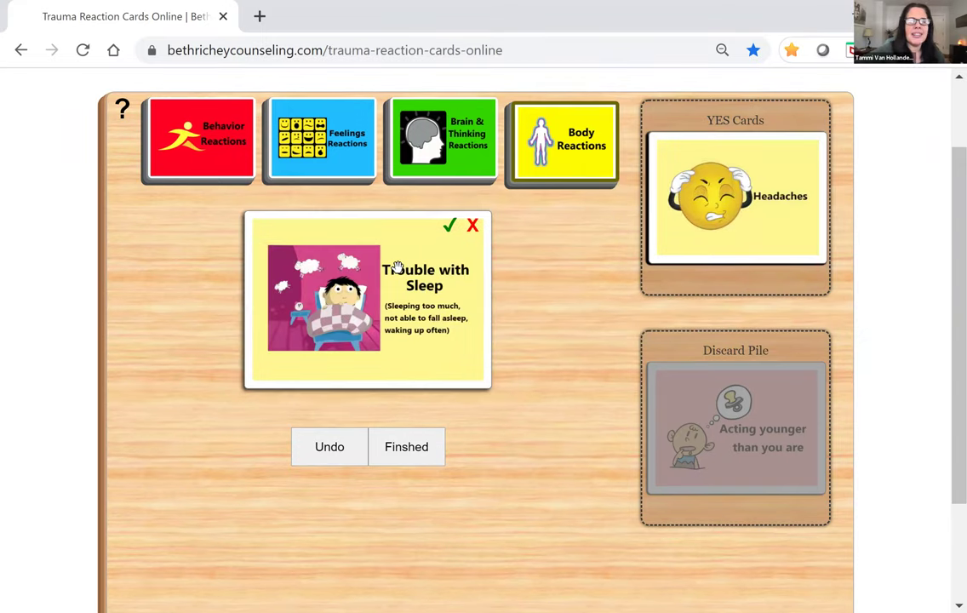
pyautogui.moveTo(390, 266); pyautogui.dragTo(763, 415)
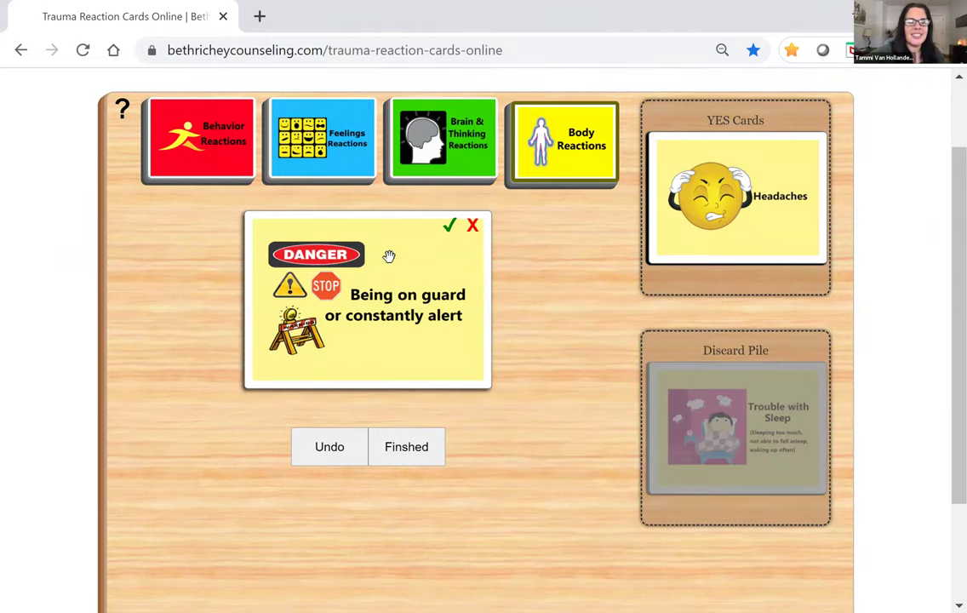
pyautogui.moveTo(389, 257); pyautogui.dragTo(782, 186)
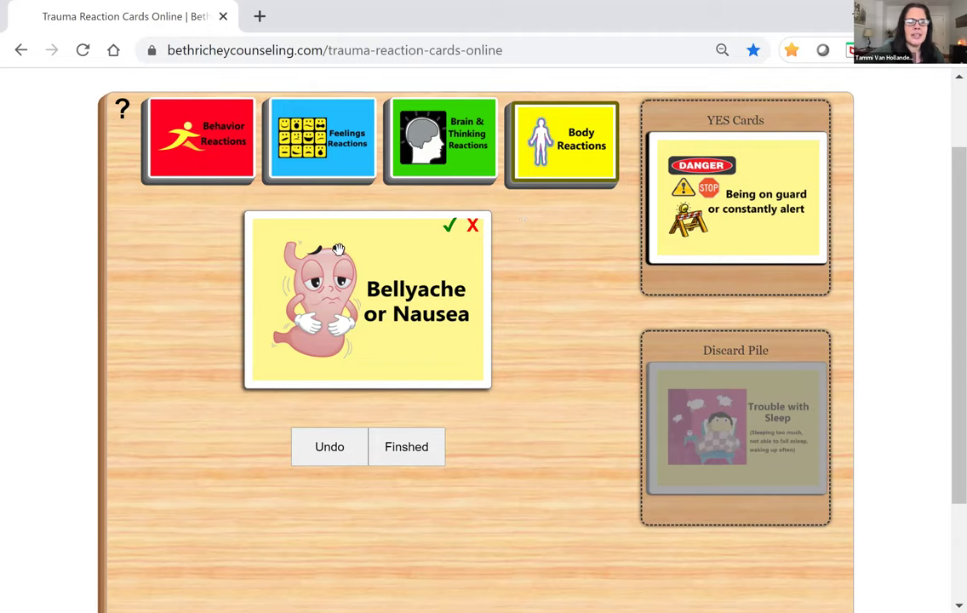
pyautogui.moveTo(336, 250); pyautogui.dragTo(763, 423)
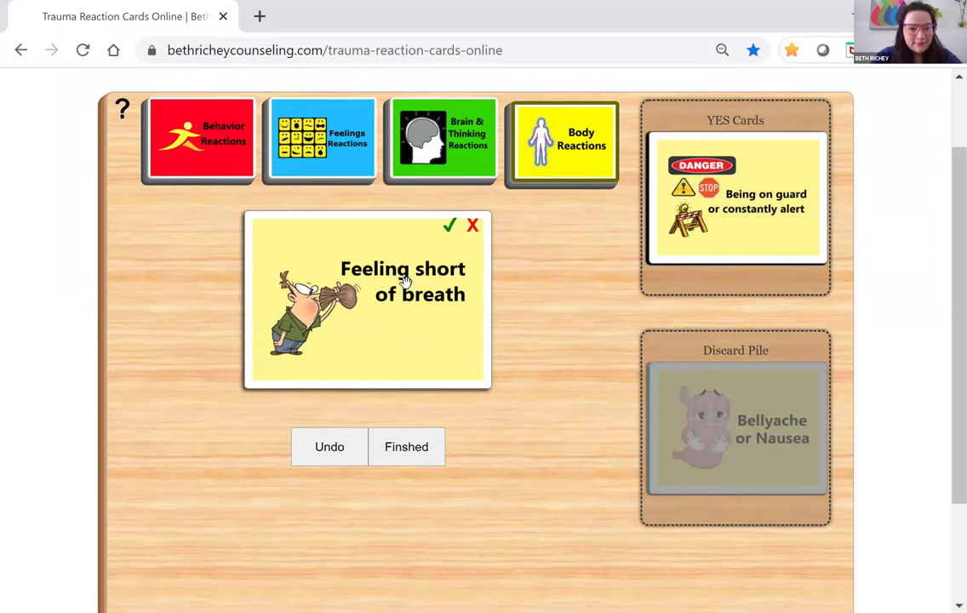
pyautogui.moveTo(443, 281); pyautogui.dragTo(764, 423)
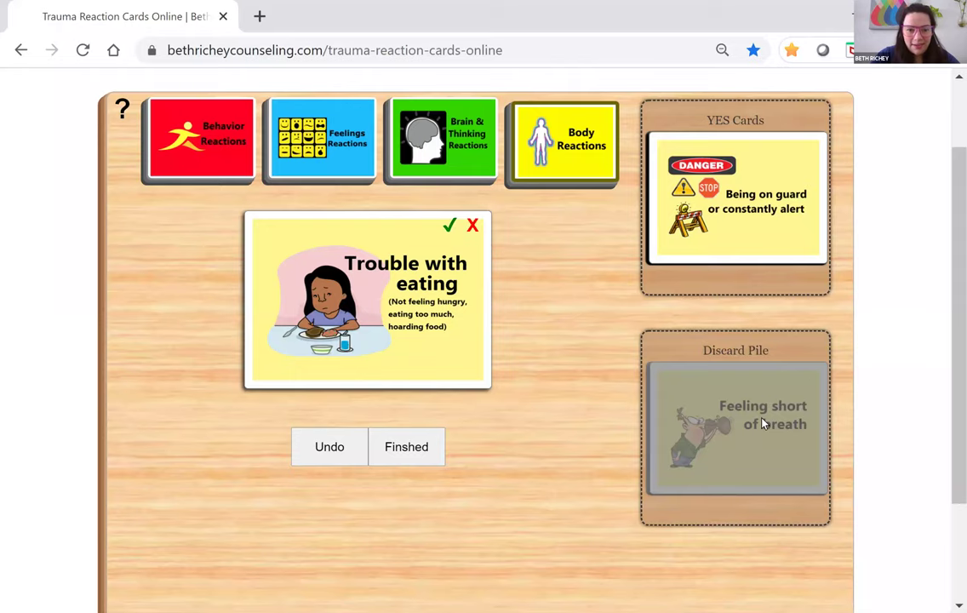
pyautogui.click(450, 225)
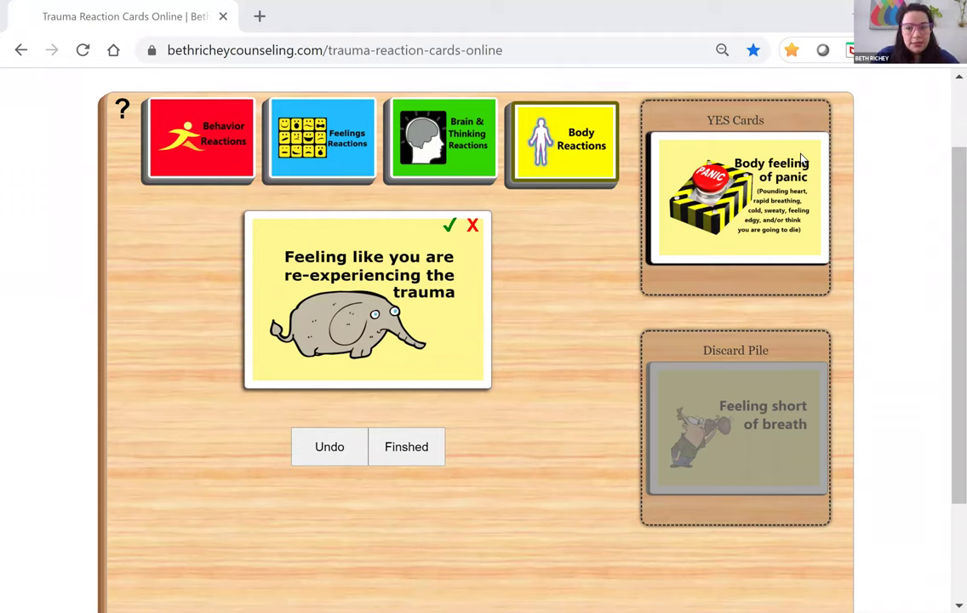
# Step: Finish sorting and generate the report of picked cards
pyautogui.click(414, 459)
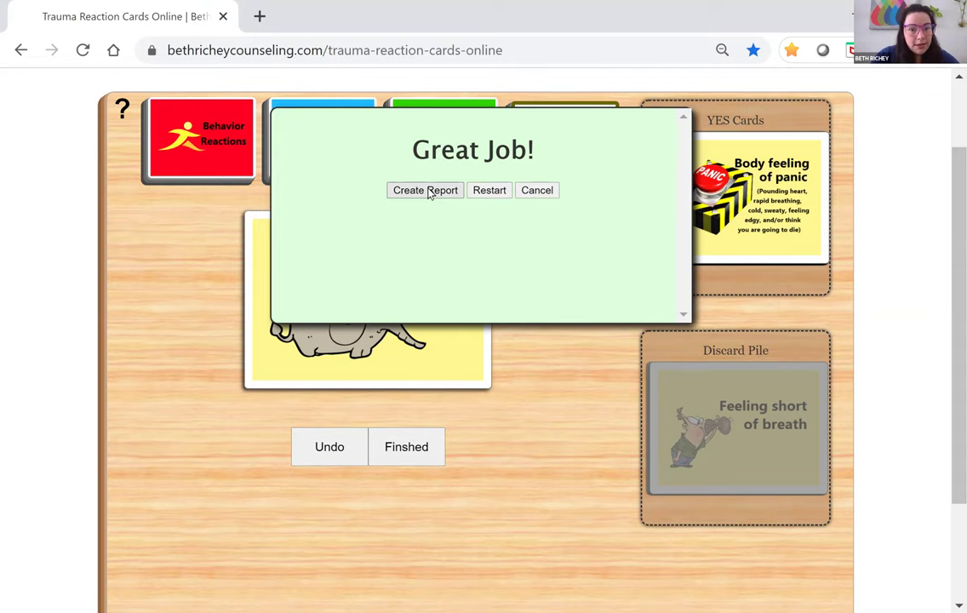
pyautogui.click(429, 191)
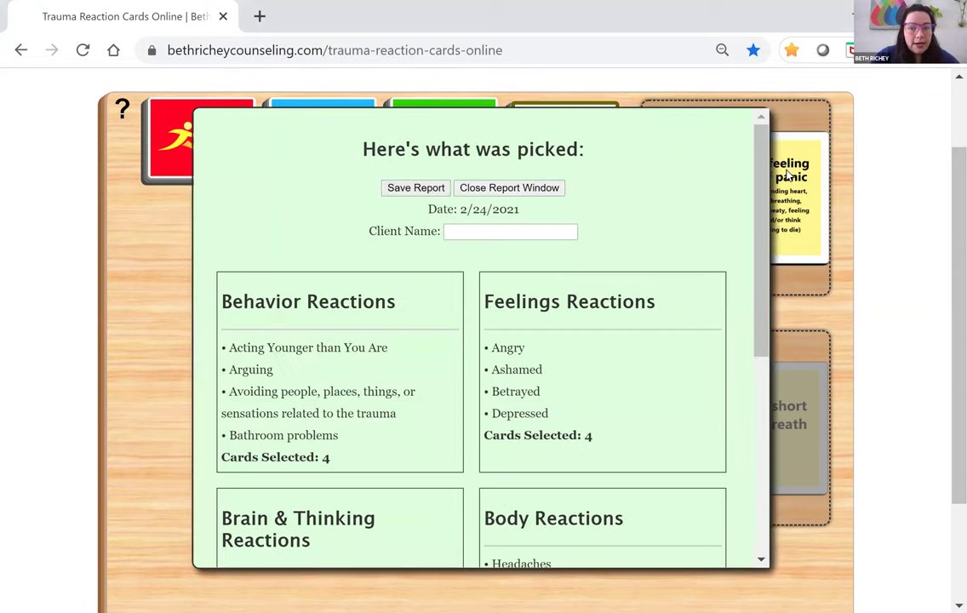
pyautogui.moveTo(764, 182); pyautogui.dragTo(764, 392)
pyautogui.scroll(-2, 764, 392)
pyautogui.scroll(2, 763, 341)
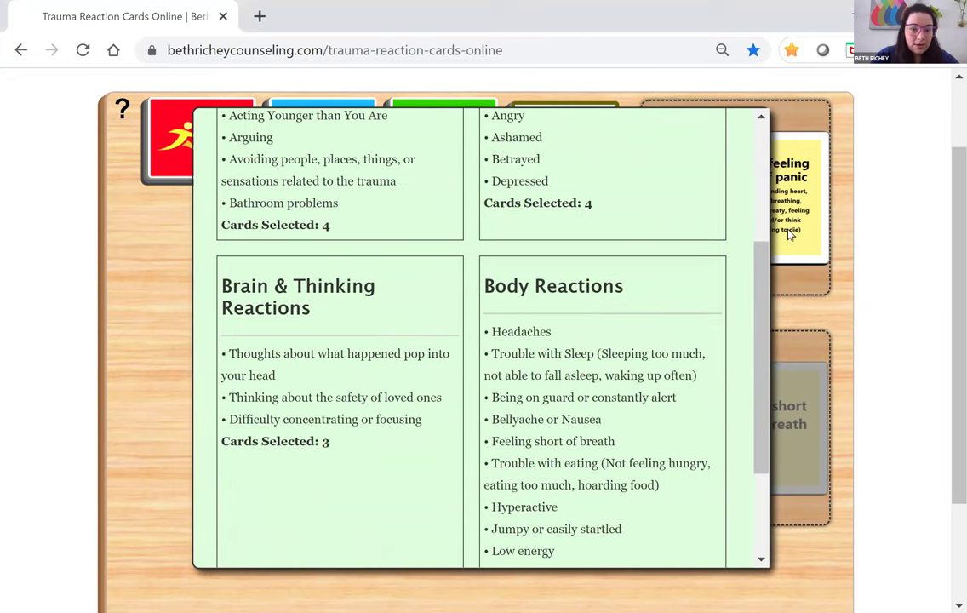
pyautogui.scroll(3, 758, 226)
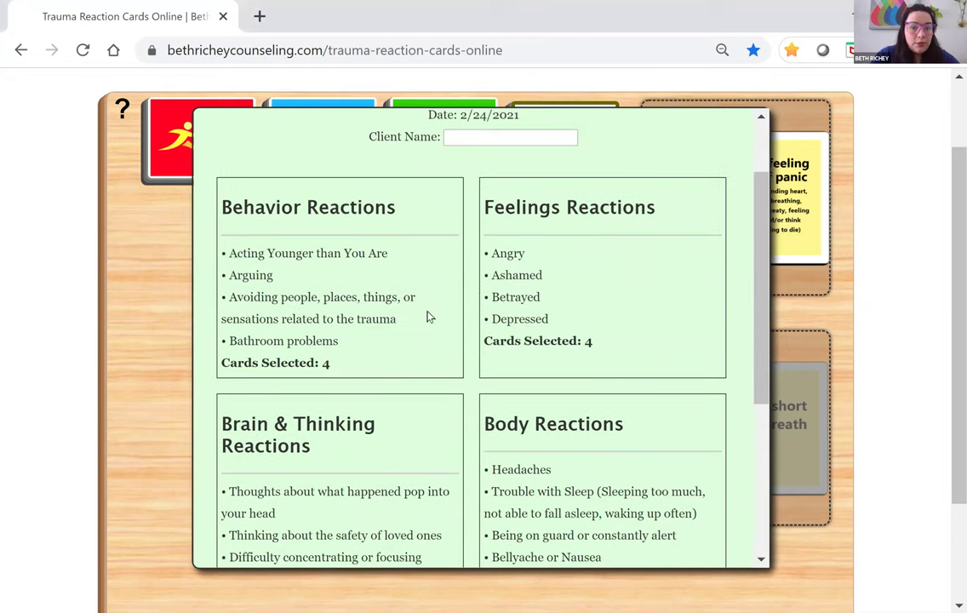
# Step: Enter the client's name in the Client Name field and save the report as PDF
pyautogui.click(493, 137)
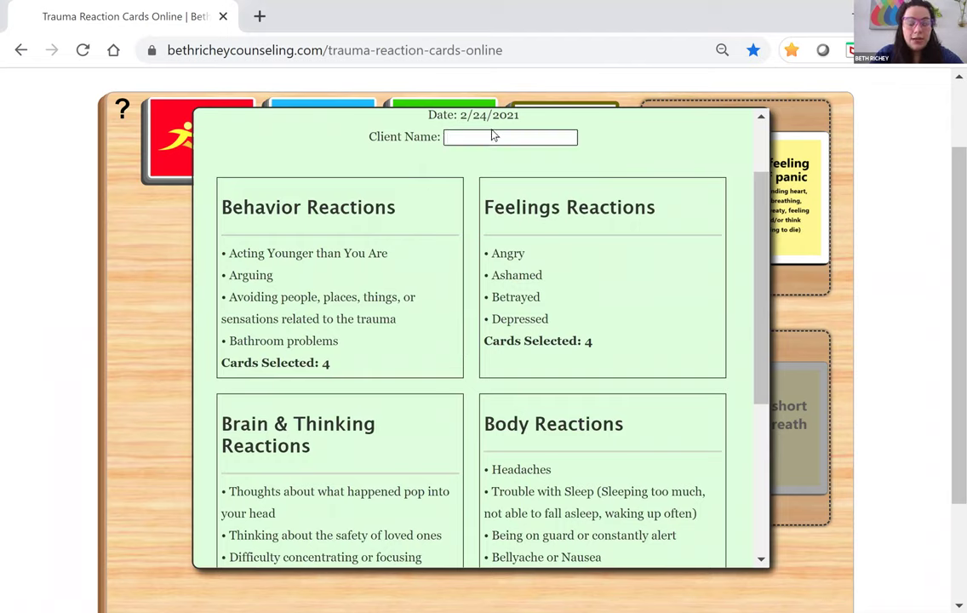
pyautogui.write('tammi')
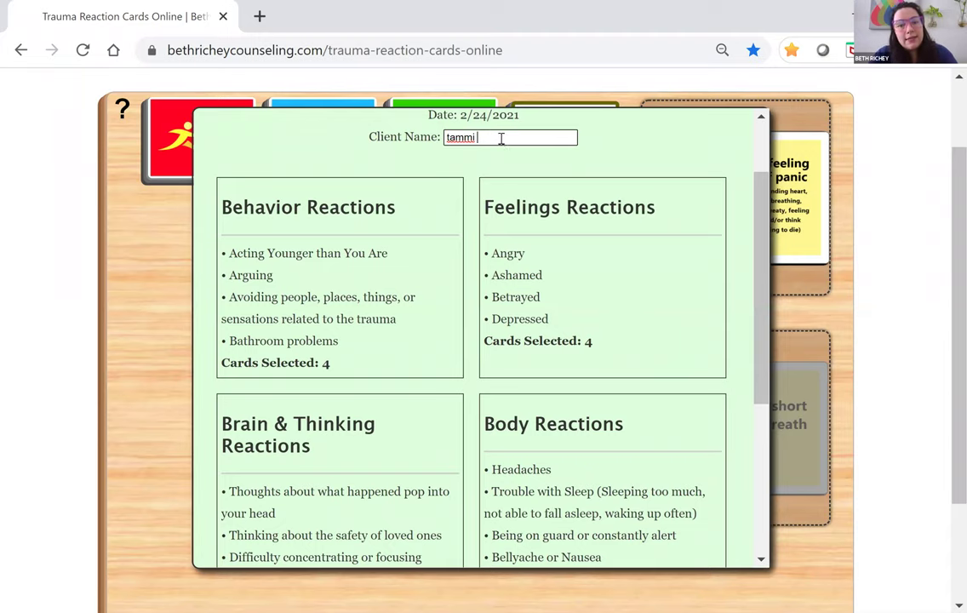
pyautogui.scroll(2, 762, 181)
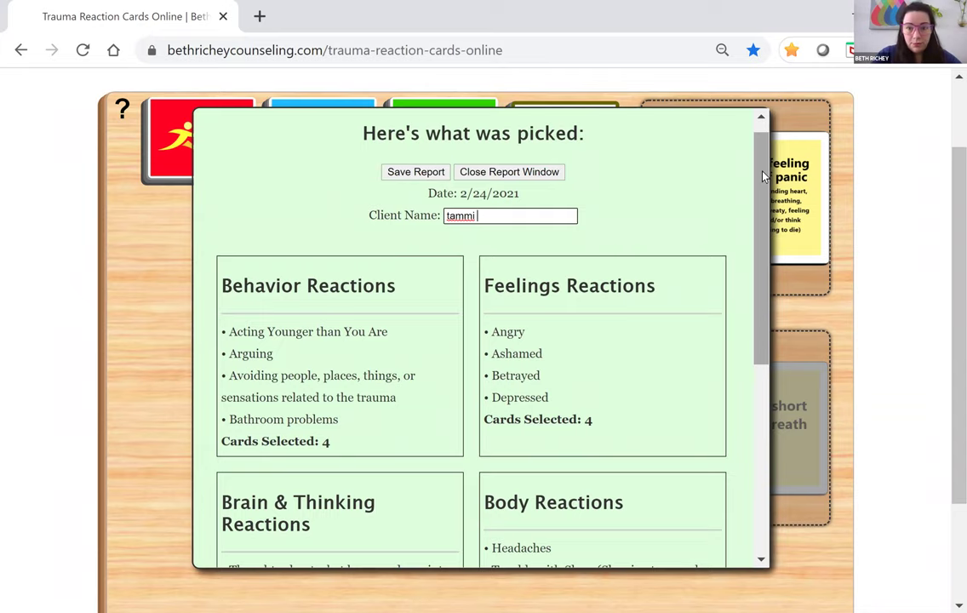
pyautogui.moveTo(757, 309); pyautogui.dragTo(756, 488)
pyautogui.scroll(5, 674, 169)
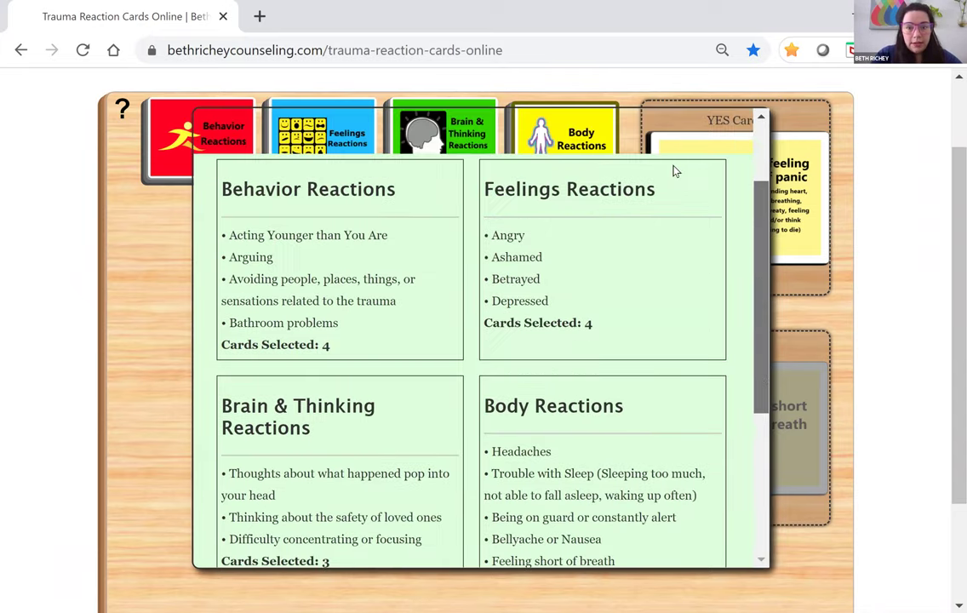
pyautogui.click(442, 190)
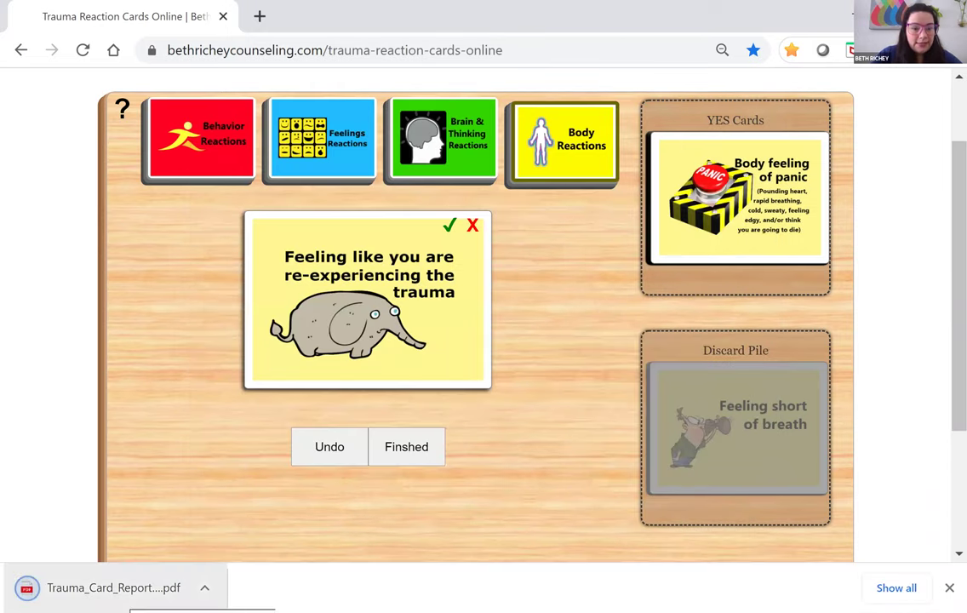
# Step: Open Trauma_Card_Report (7).pdf and scroll through the Behavior, Feelings, Brain and Body card lists
pyautogui.click(113, 588)
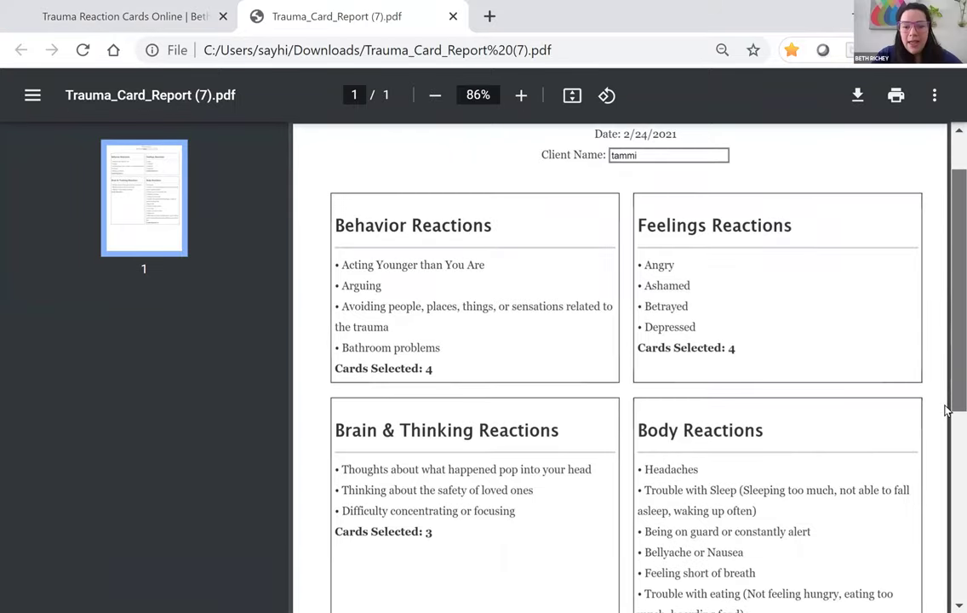
pyautogui.moveTo(945, 410); pyautogui.dragTo(945, 162)
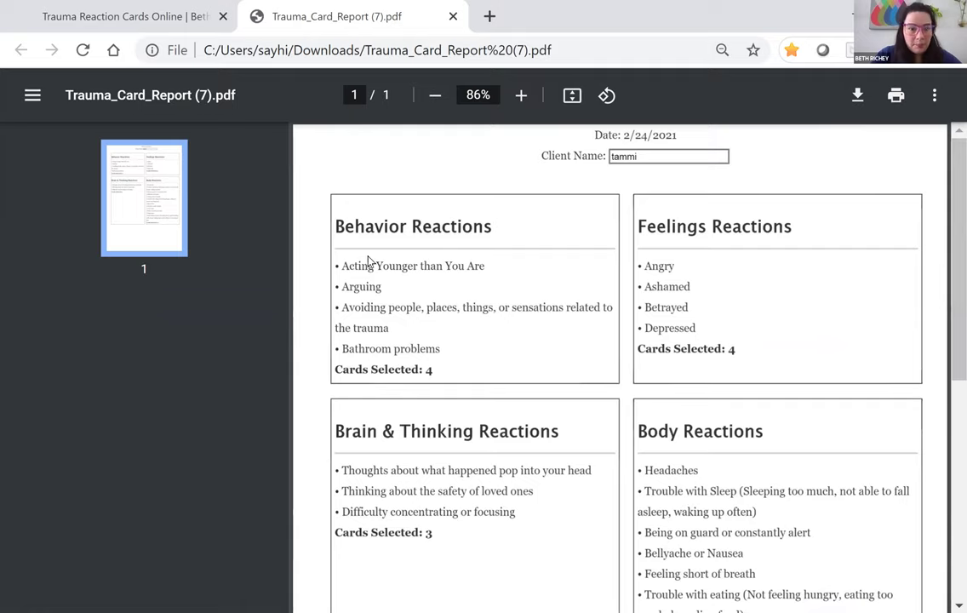
pyautogui.scroll(-5, 714, 462)
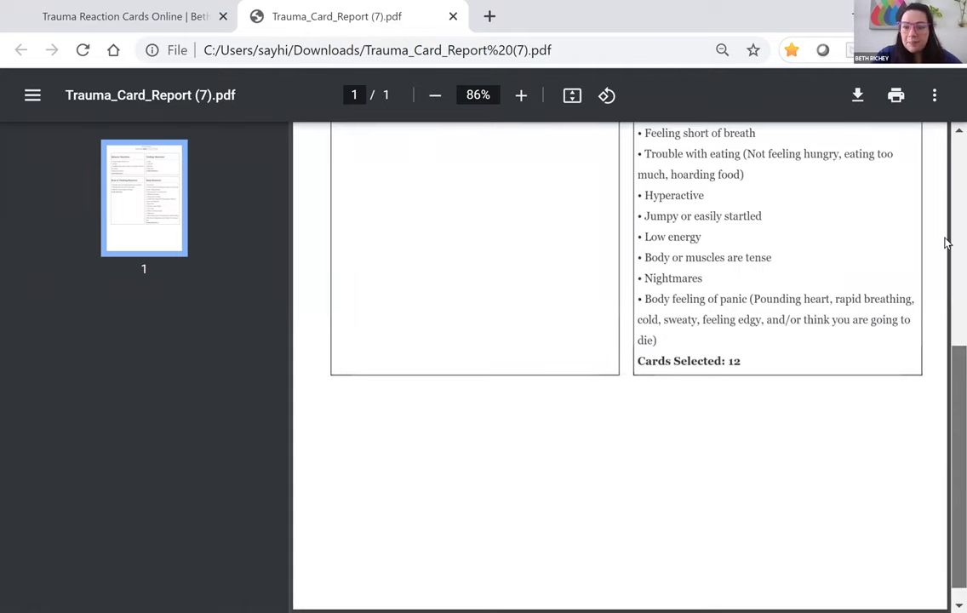
pyautogui.scroll(1, 946, 298)
pyautogui.scroll(5, 945, 243)
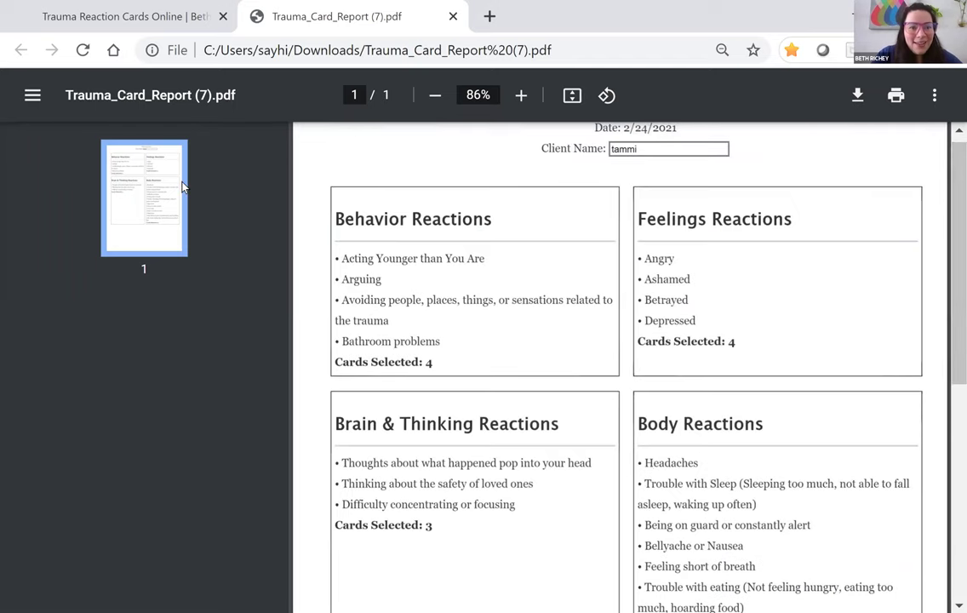
# Step: Switch back to the Trauma Reaction Cards Online tab showing the card board
pyautogui.click(74, 21)
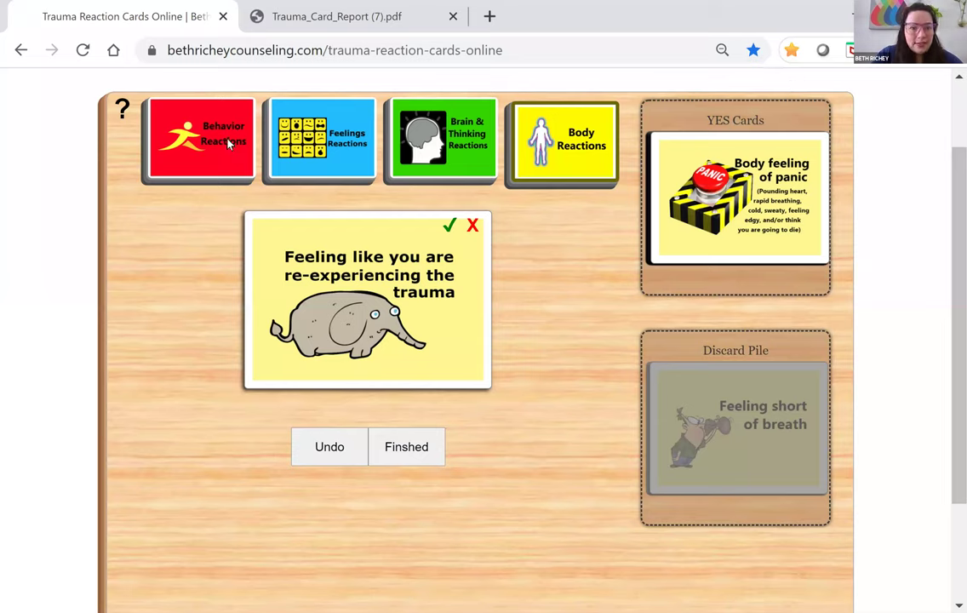